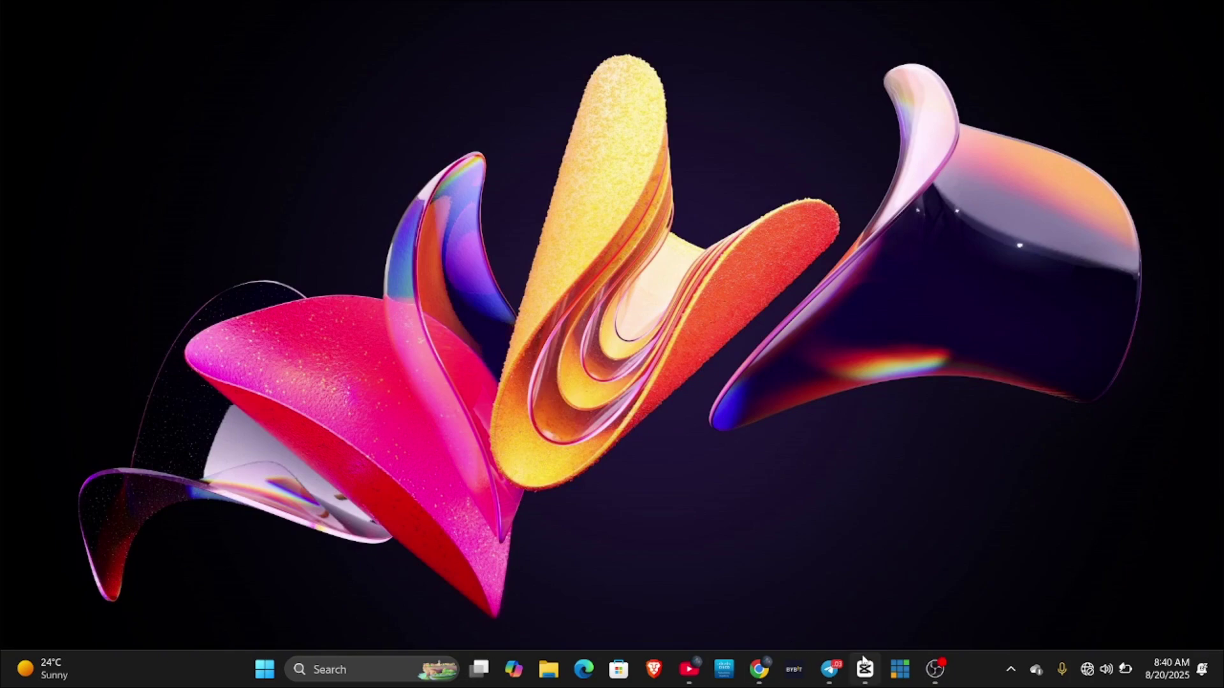
# Reproduce vMix's missing codec library error, then open Local Disk (C:) in File Explorer
pyautogui.click(900, 669)
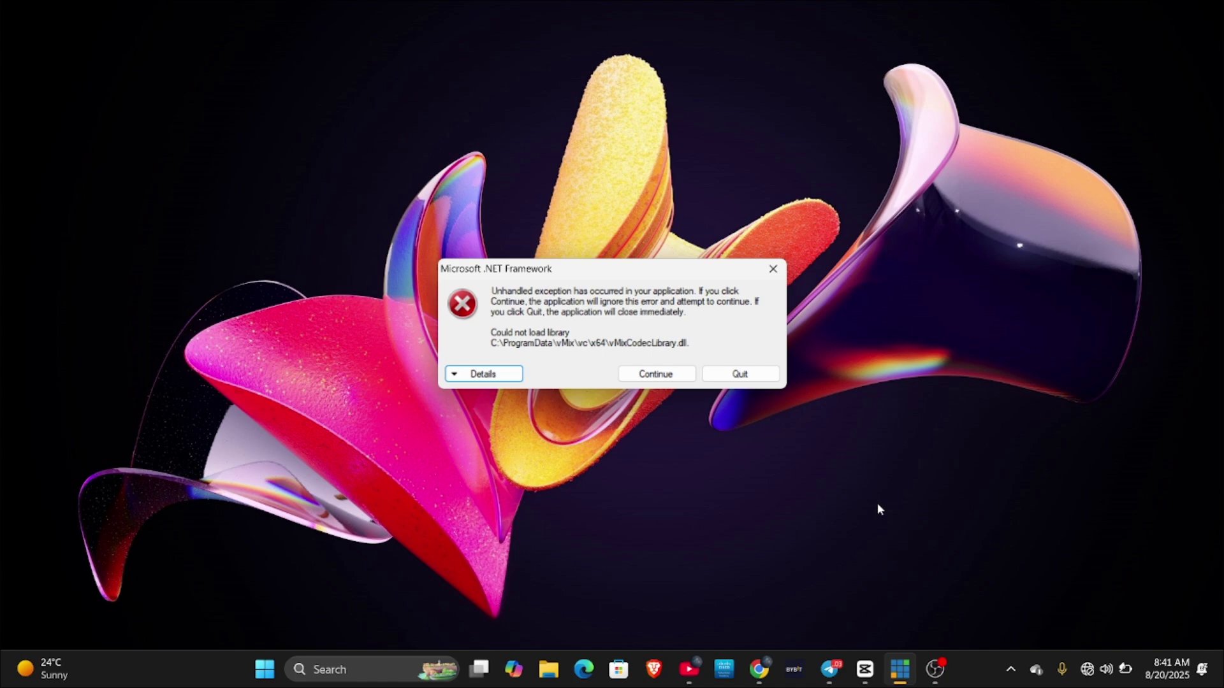
pyautogui.click(752, 375)
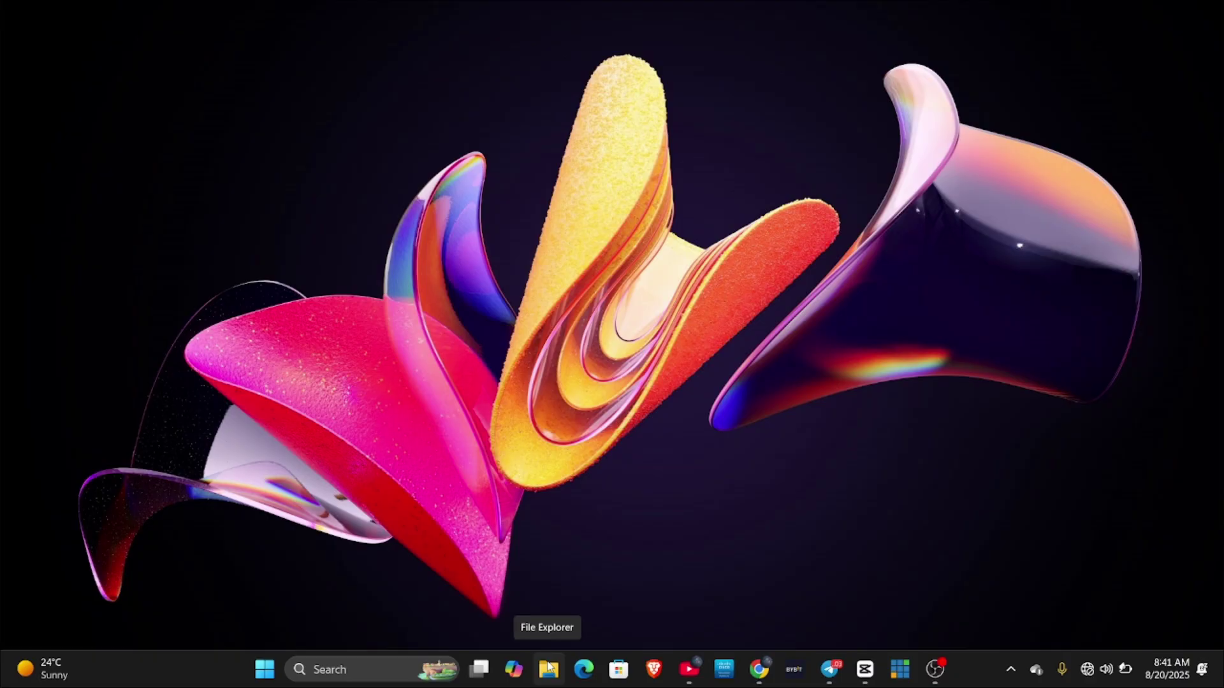
pyautogui.click(548, 667)
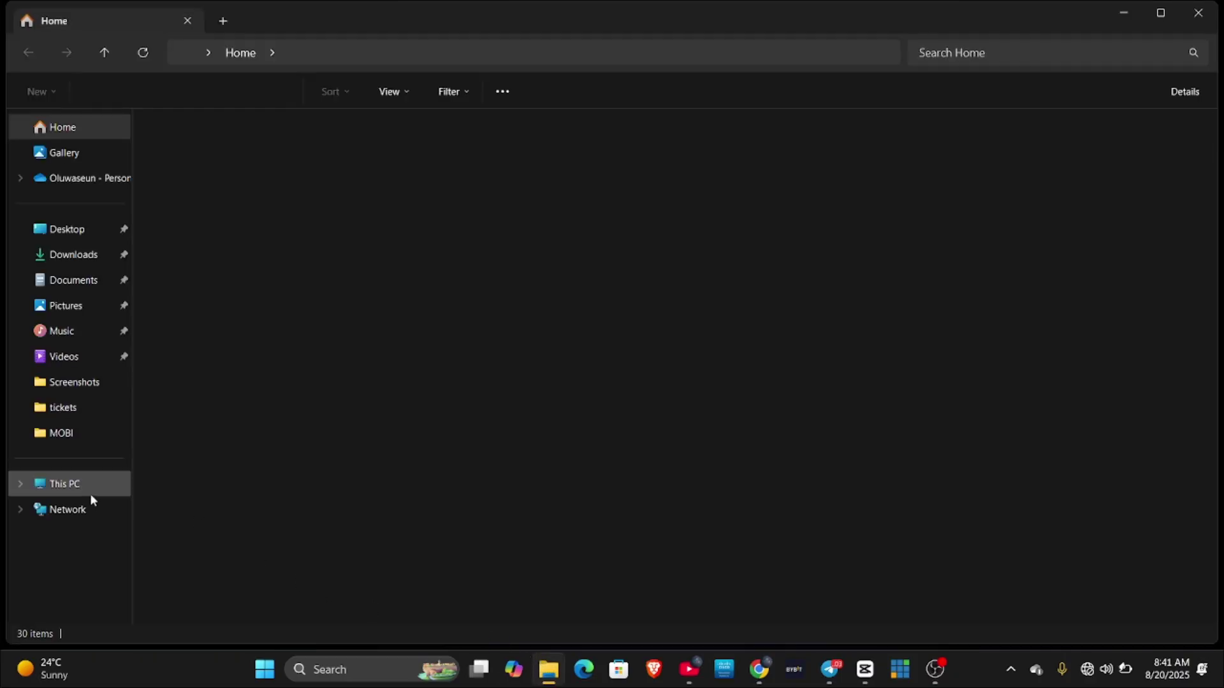
pyautogui.click(89, 493)
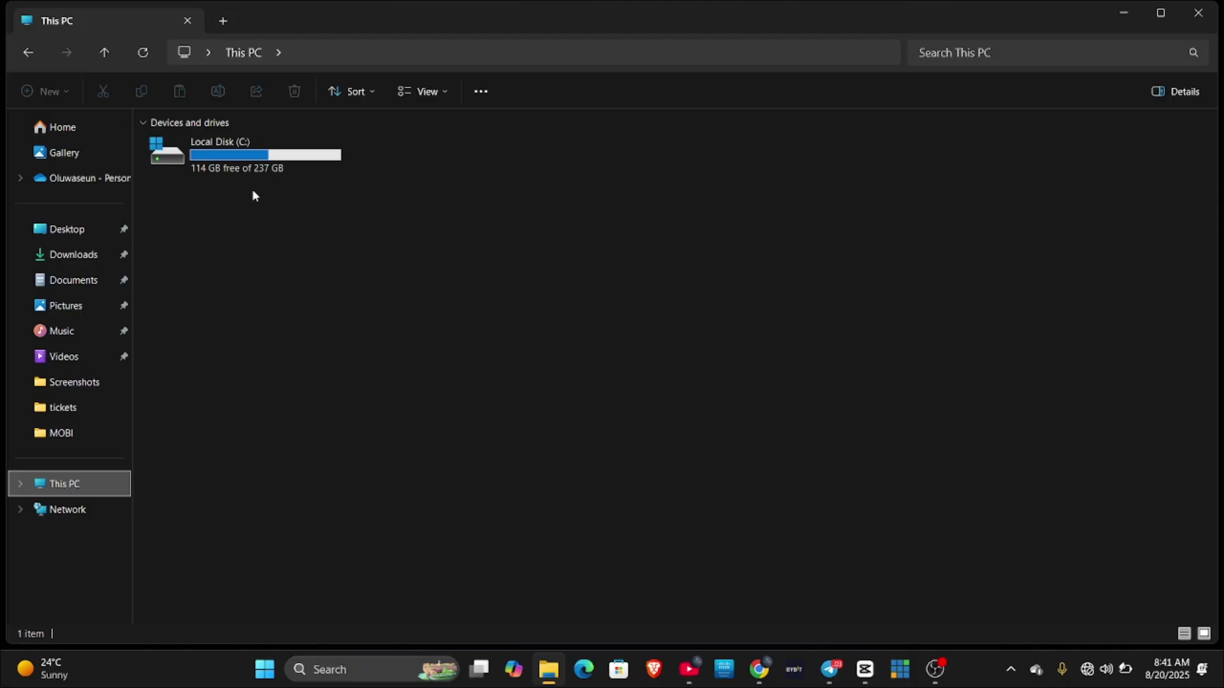
pyautogui.doubleClick(257, 155)
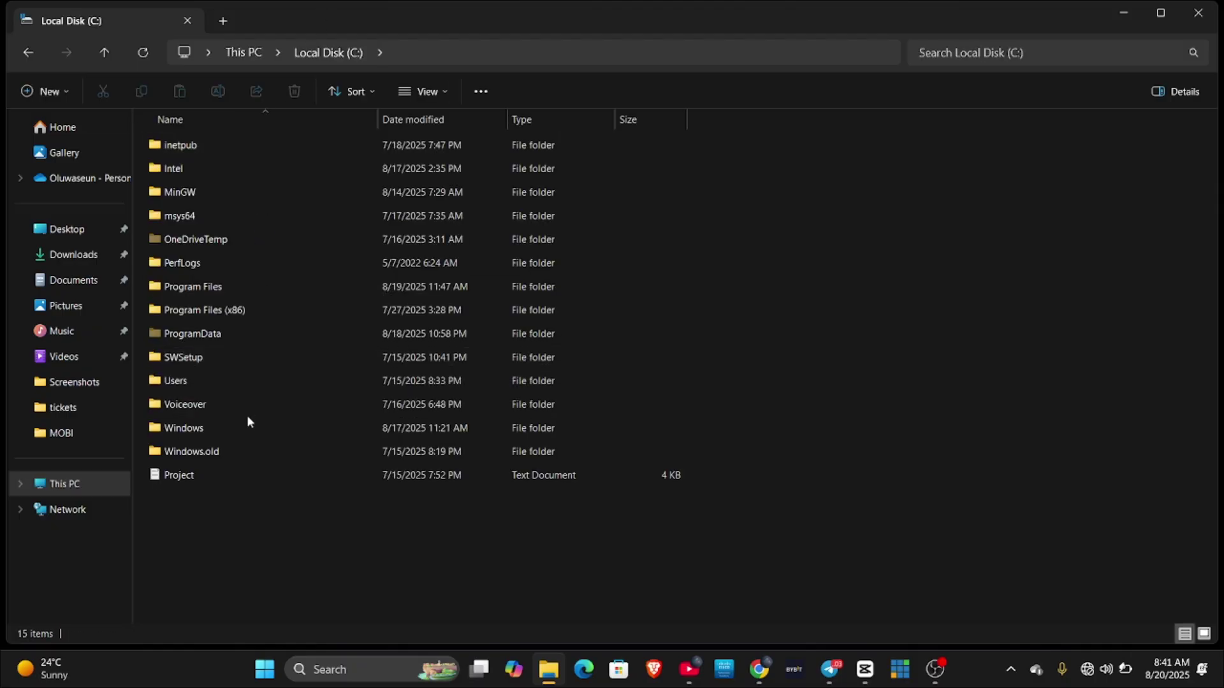
# Enable 'Show hidden files, folders, and drives' in Folder Options
pyautogui.click(482, 91)
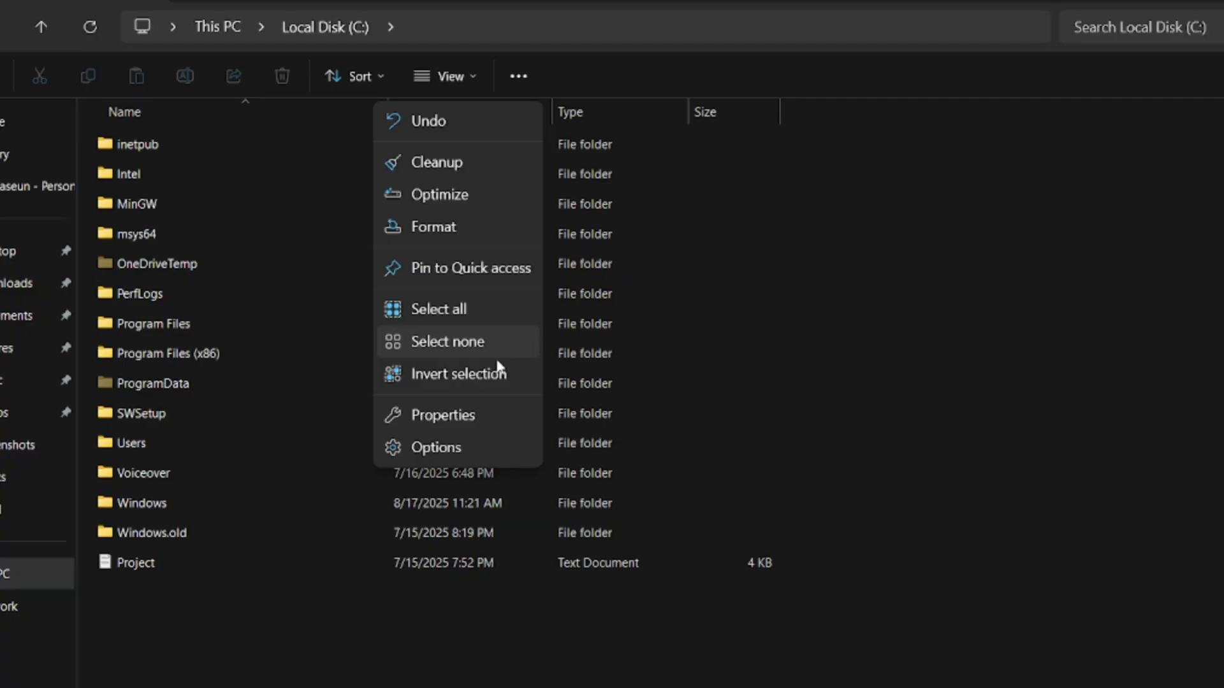
pyautogui.click(448, 446)
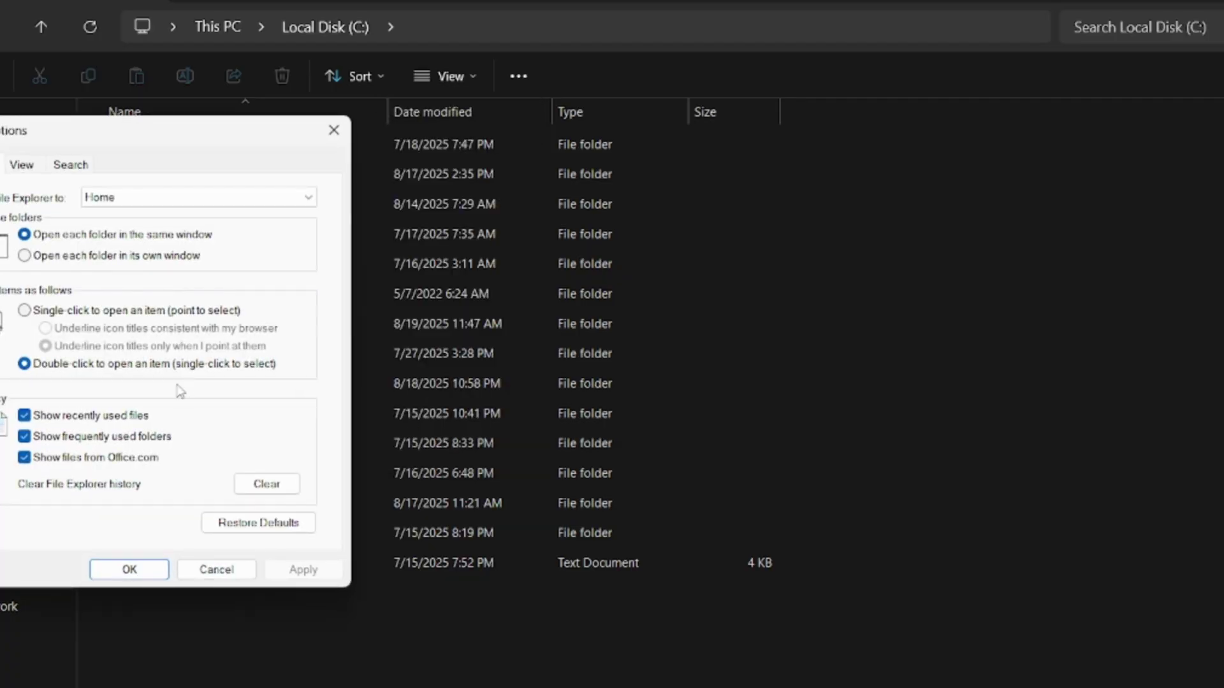
pyautogui.click(22, 165)
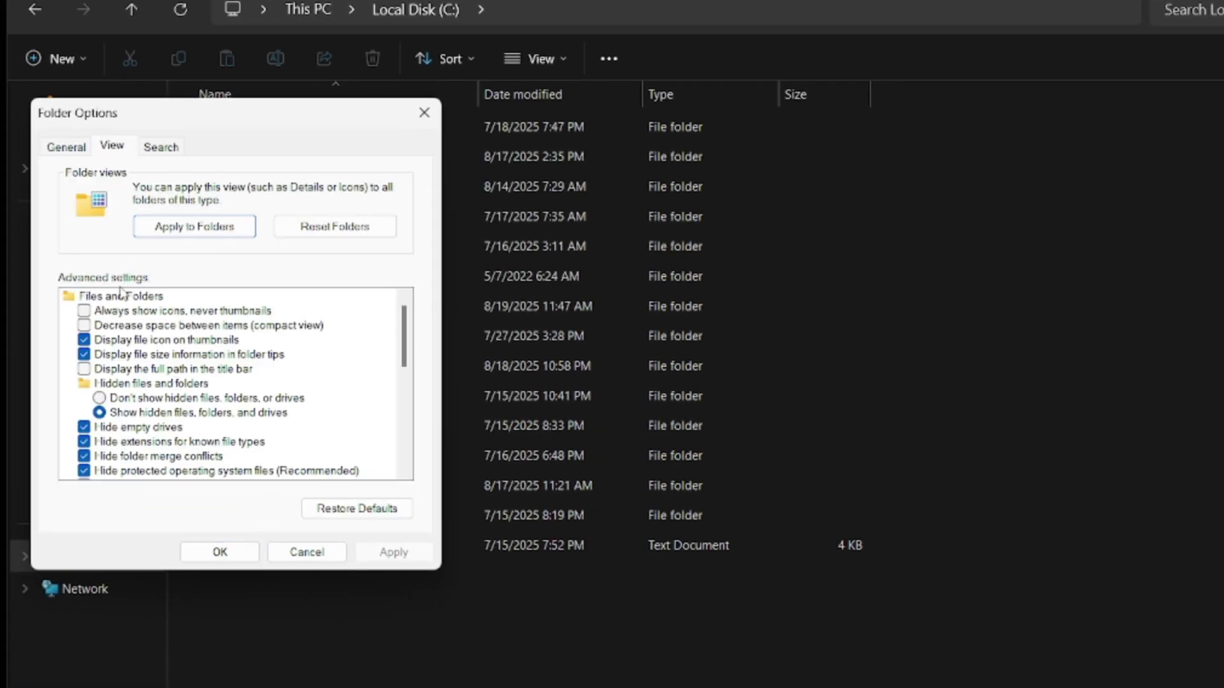
pyautogui.click(158, 414)
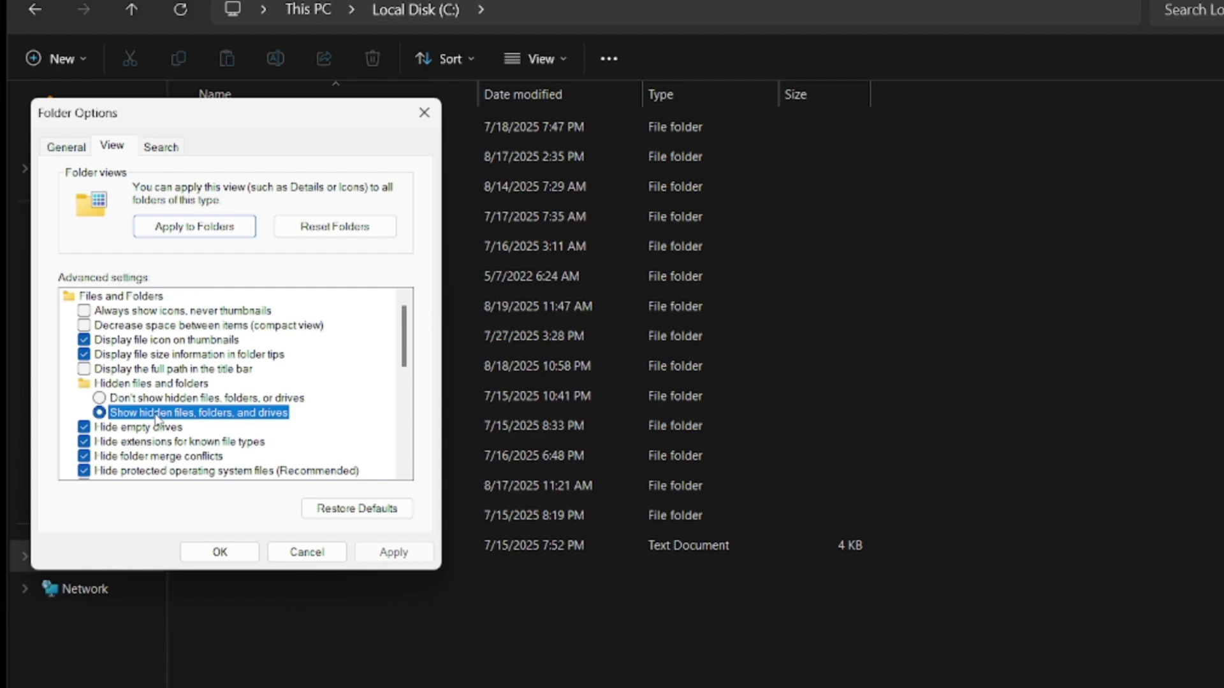
pyautogui.click(221, 552)
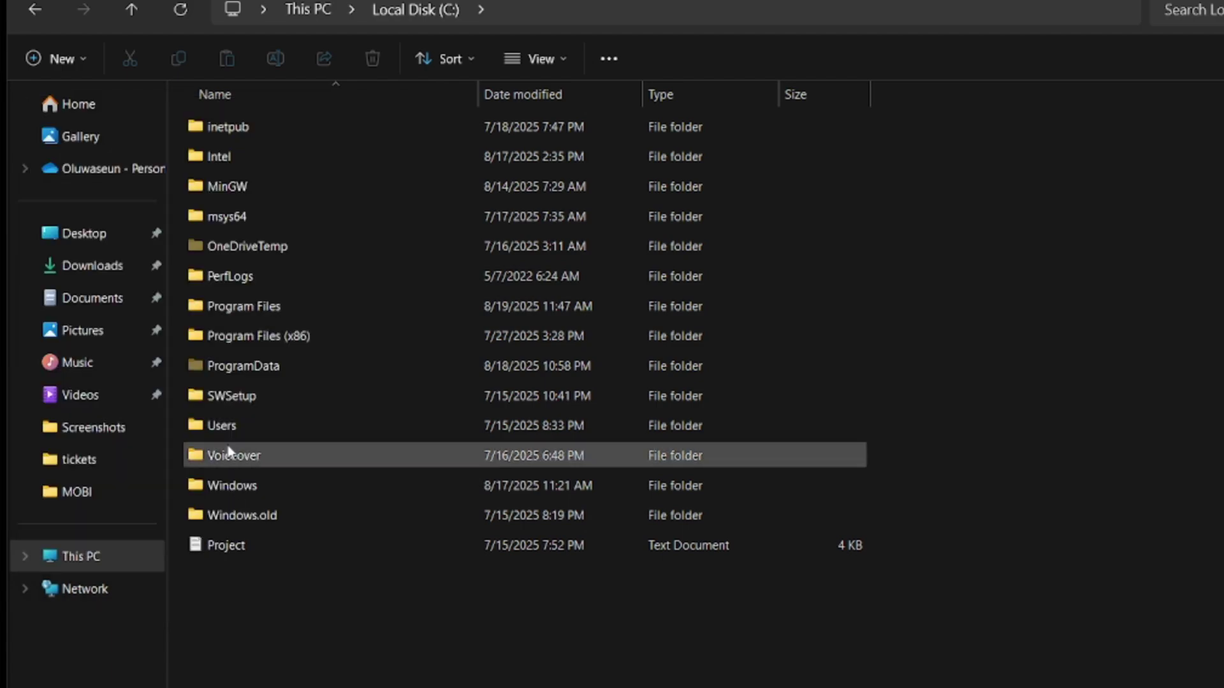
# Browse through ProgramData, vMix and vc into the x64 folder
pyautogui.click(232, 368)
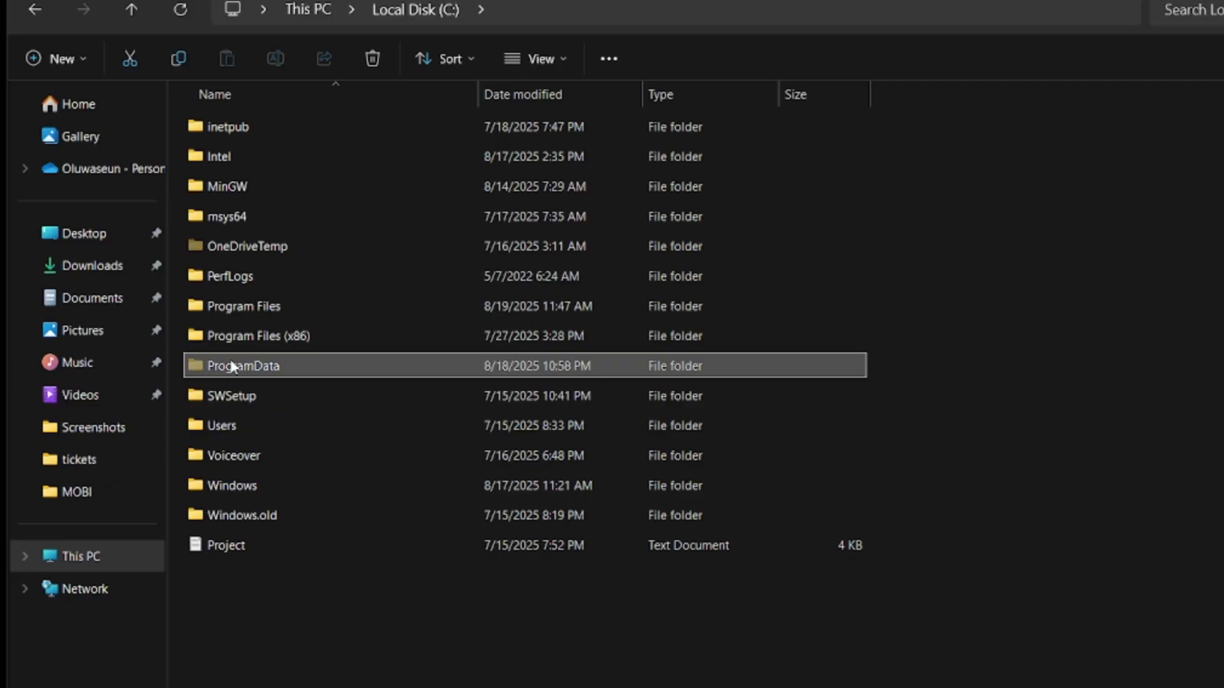
pyautogui.doubleClick(230, 367)
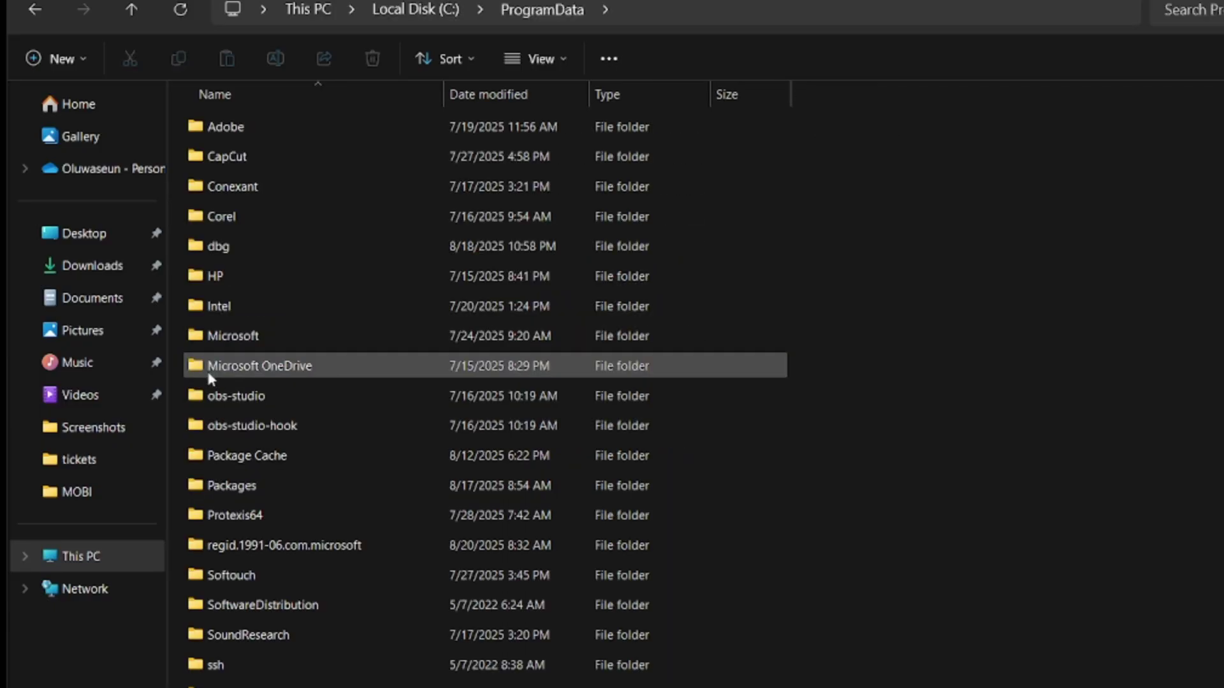
pyautogui.scroll(-2, 211, 378)
pyautogui.scroll(-1, 232, 414)
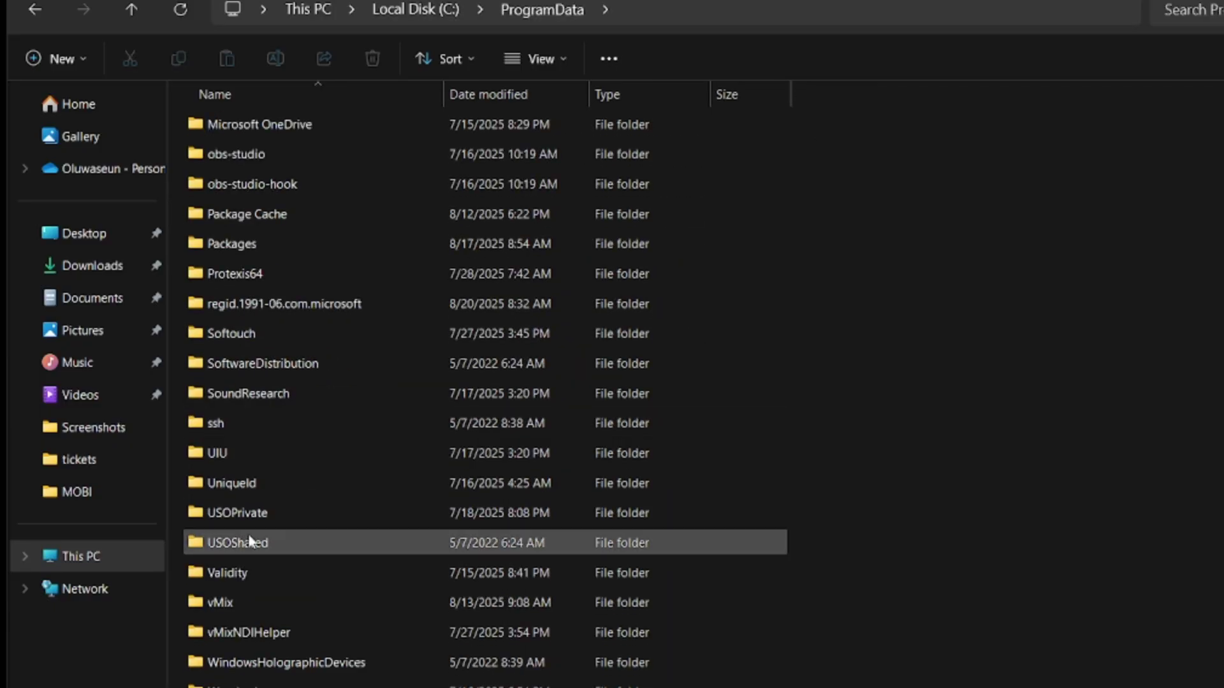
pyautogui.doubleClick(252, 598)
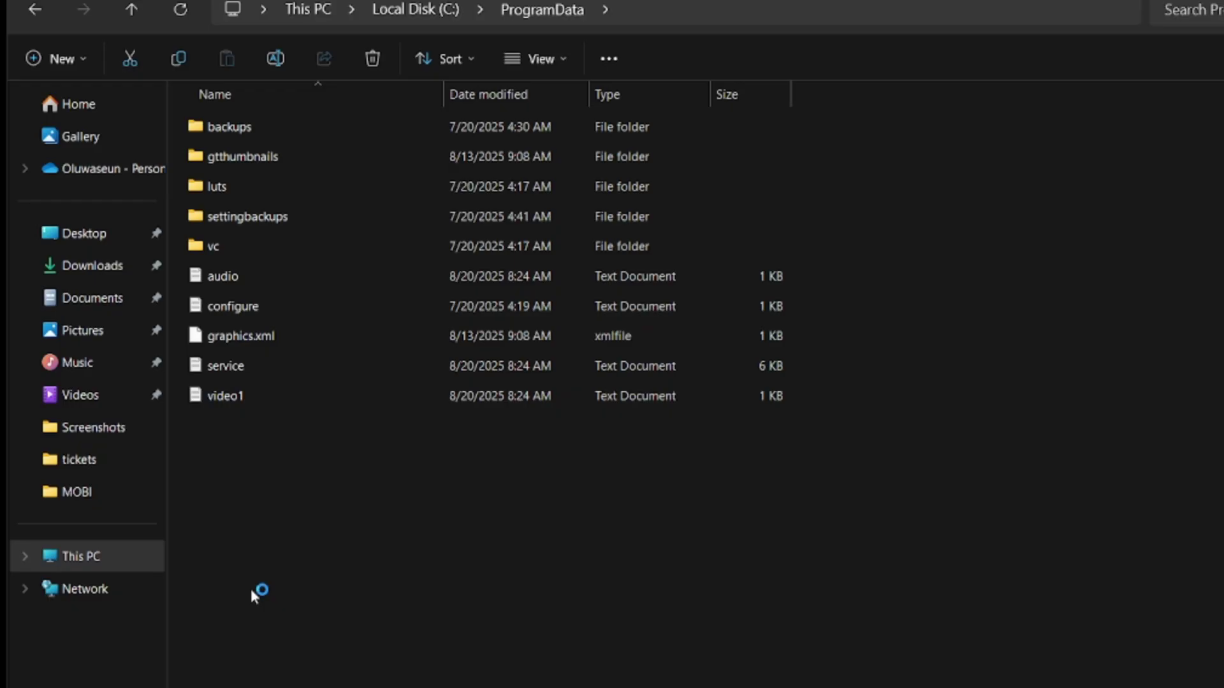
pyautogui.doubleClick(293, 251)
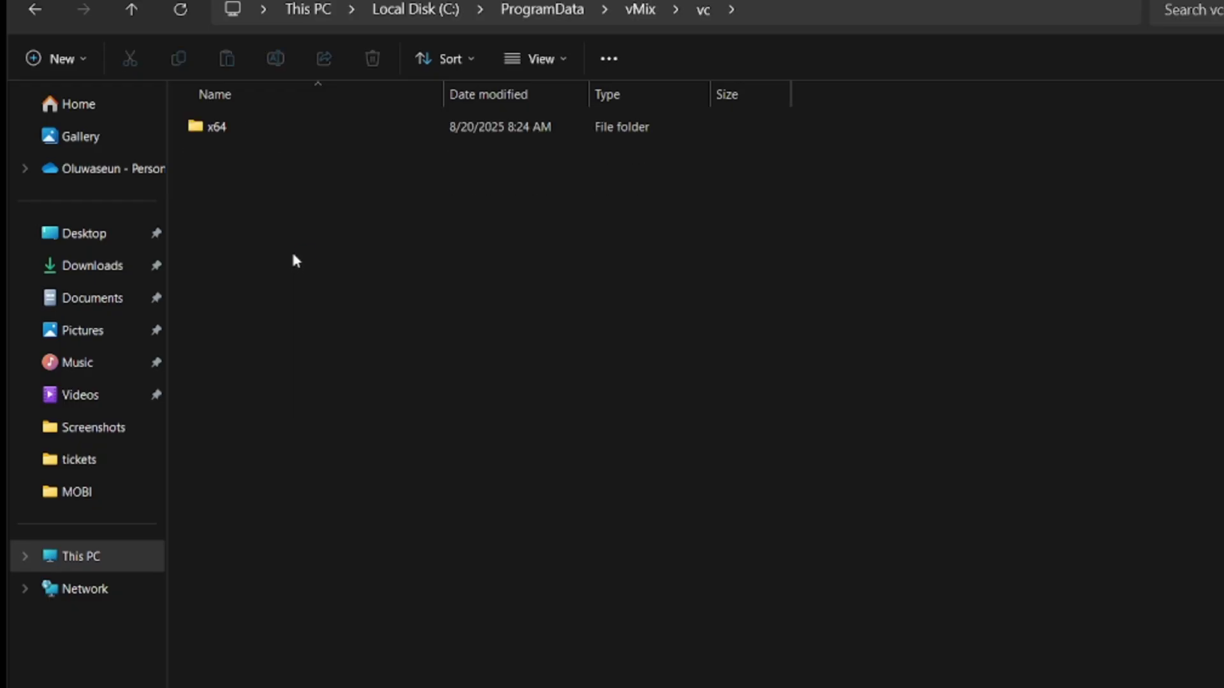
pyautogui.doubleClick(323, 126)
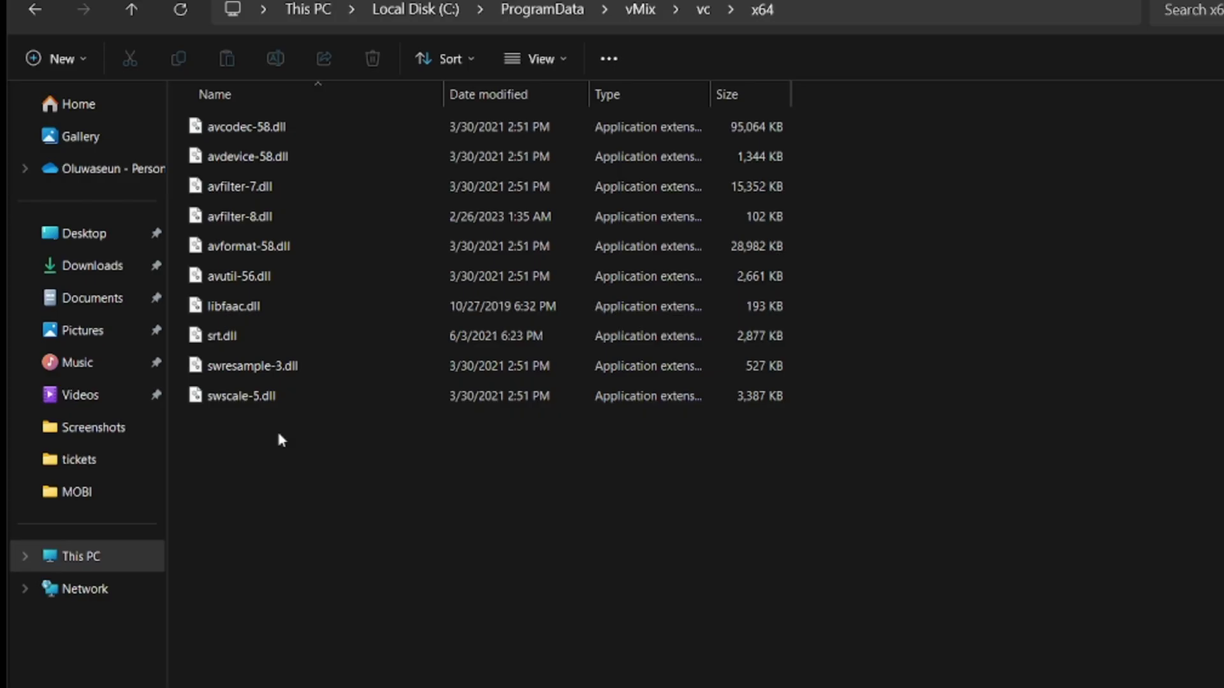
# Open Downloads in a new tab and paste VMIXCODECLIBRARY.dll from it into x64
pyautogui.rightClick(284, 468)
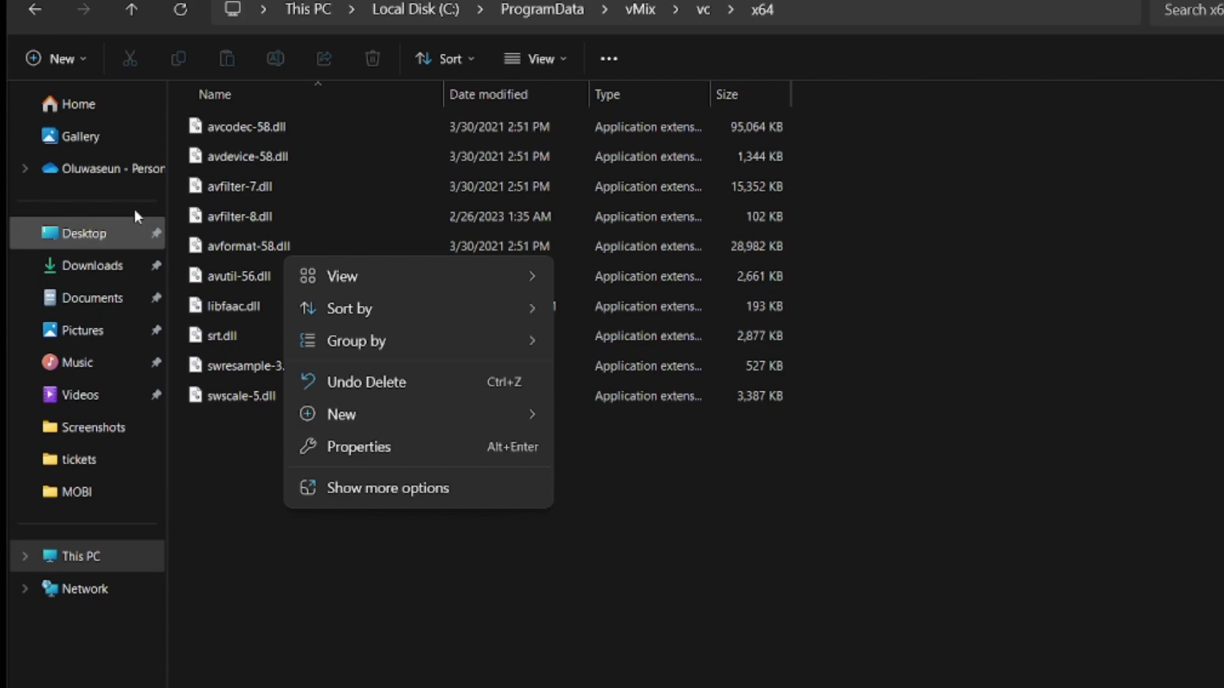
pyautogui.click(83, 279)
pyautogui.rightClick(84, 281)
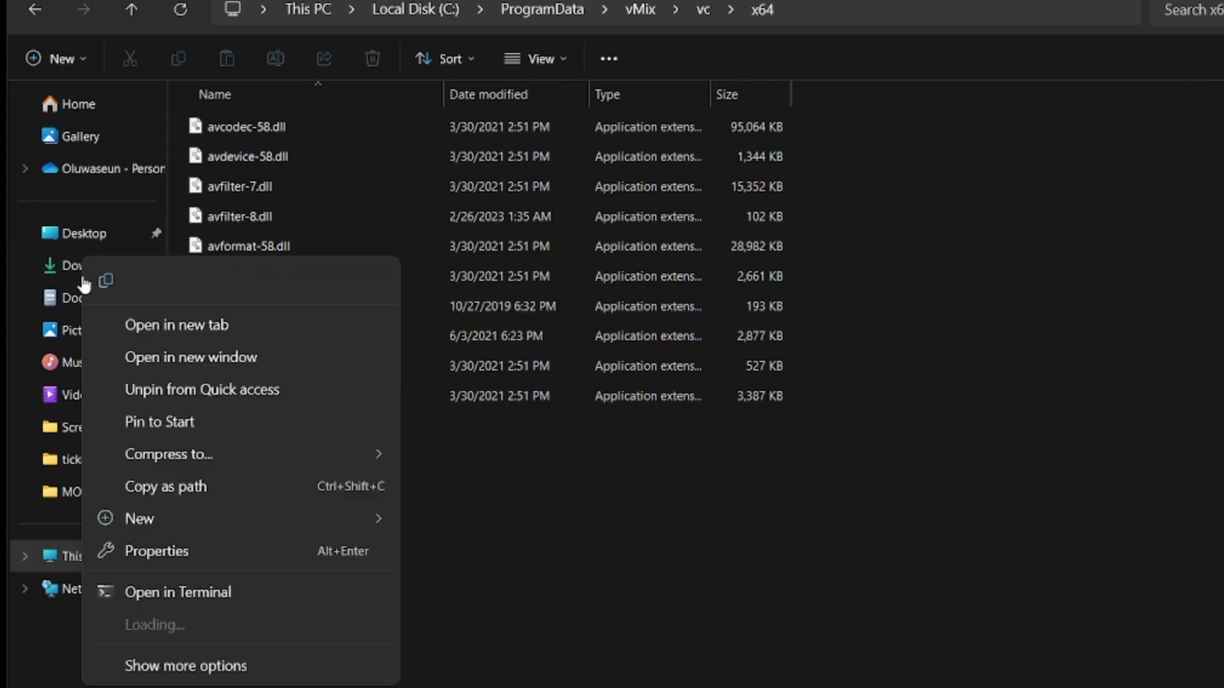
pyautogui.click(112, 325)
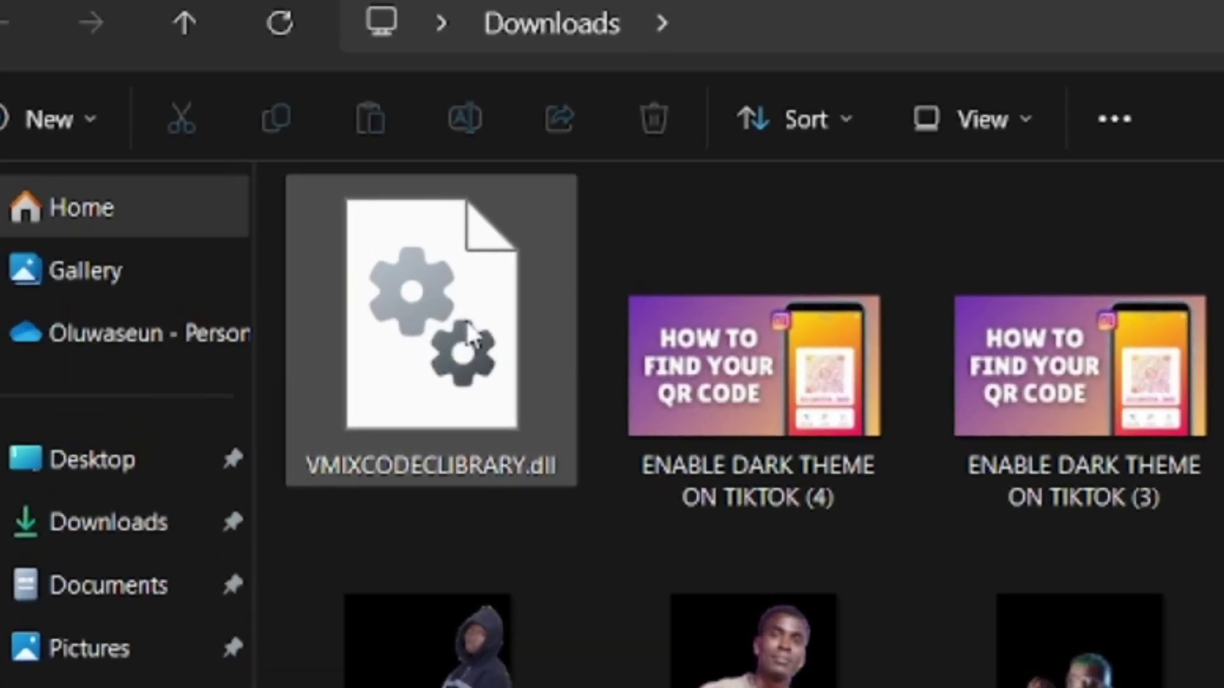
pyautogui.click(468, 334)
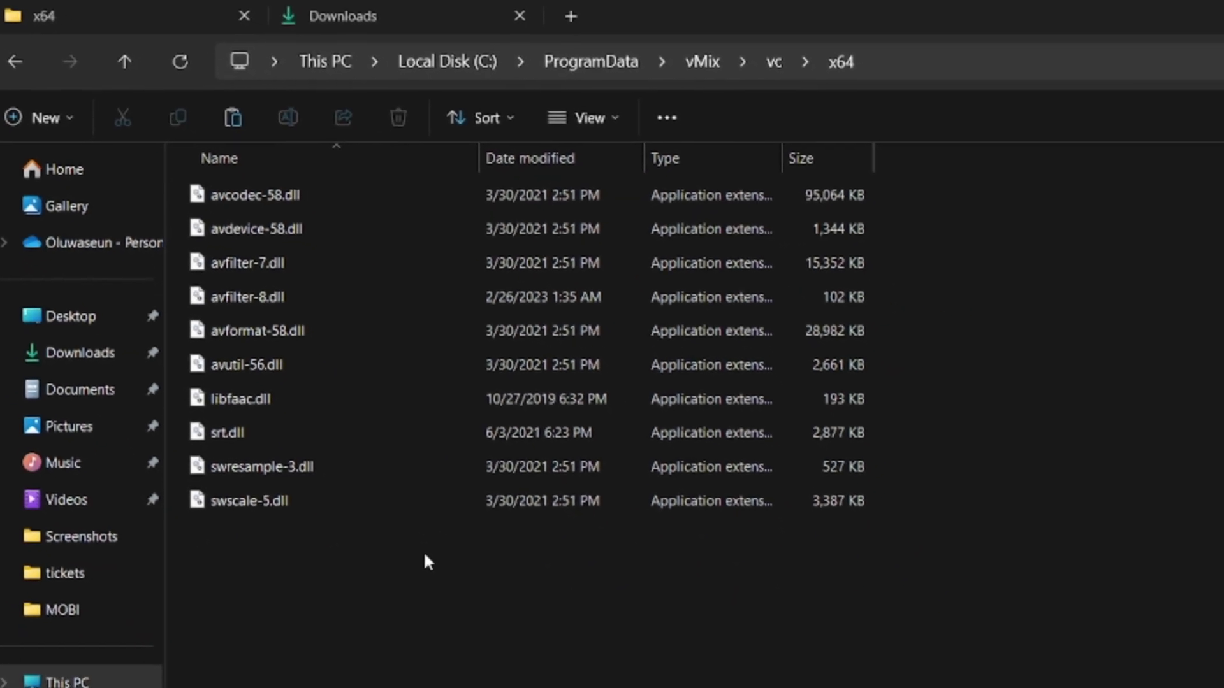
pyautogui.rightClick(421, 602)
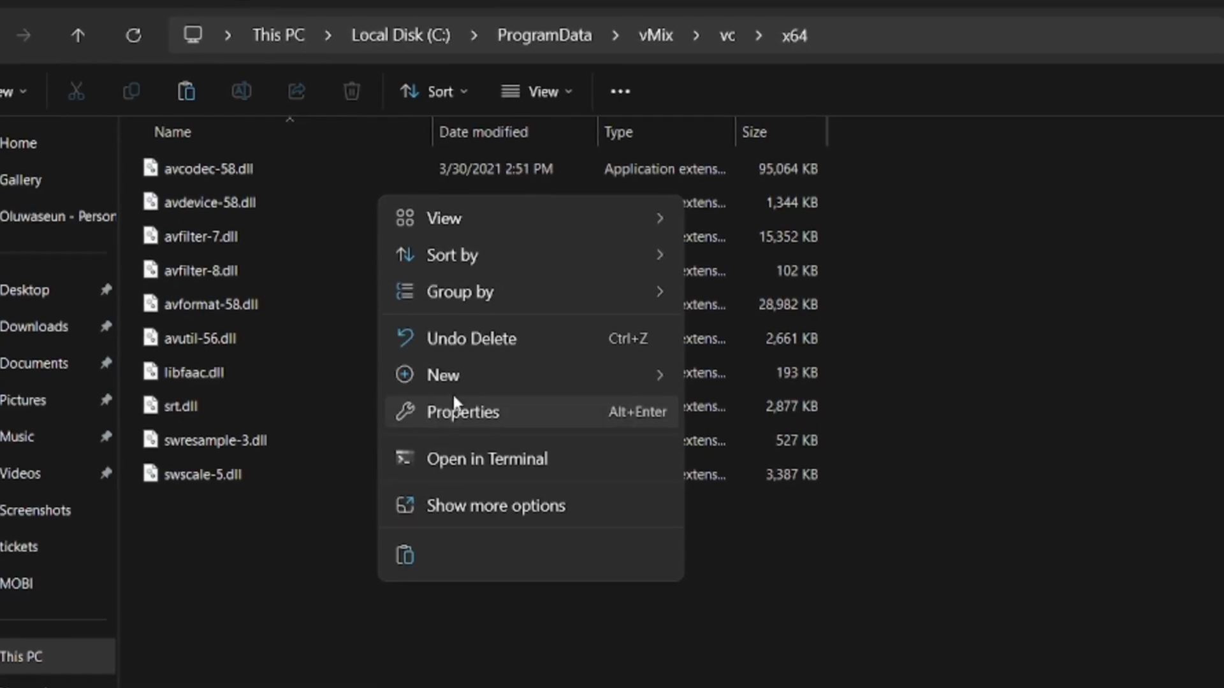
pyautogui.click(393, 536)
pyautogui.hotkey('ctrl', 'v')
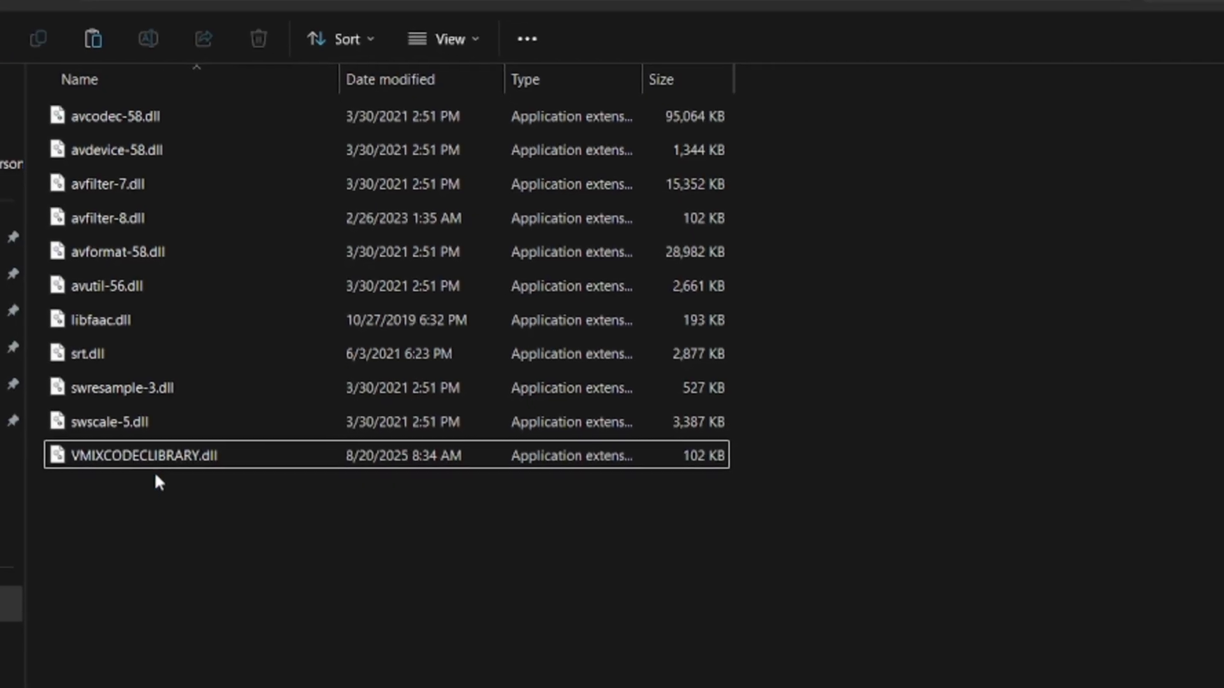
# Select the pasted VMIXCODECLIBRARY.dll, then close the File Explorer window
pyautogui.click(145, 456)
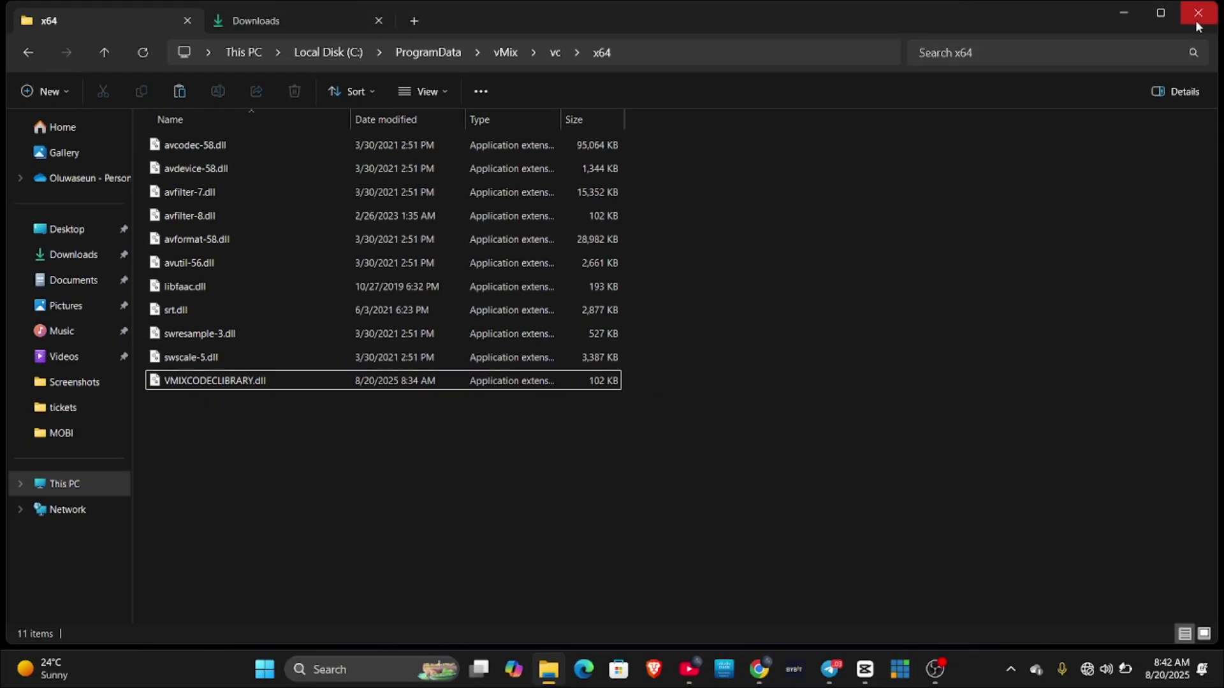
pyautogui.click(1198, 13)
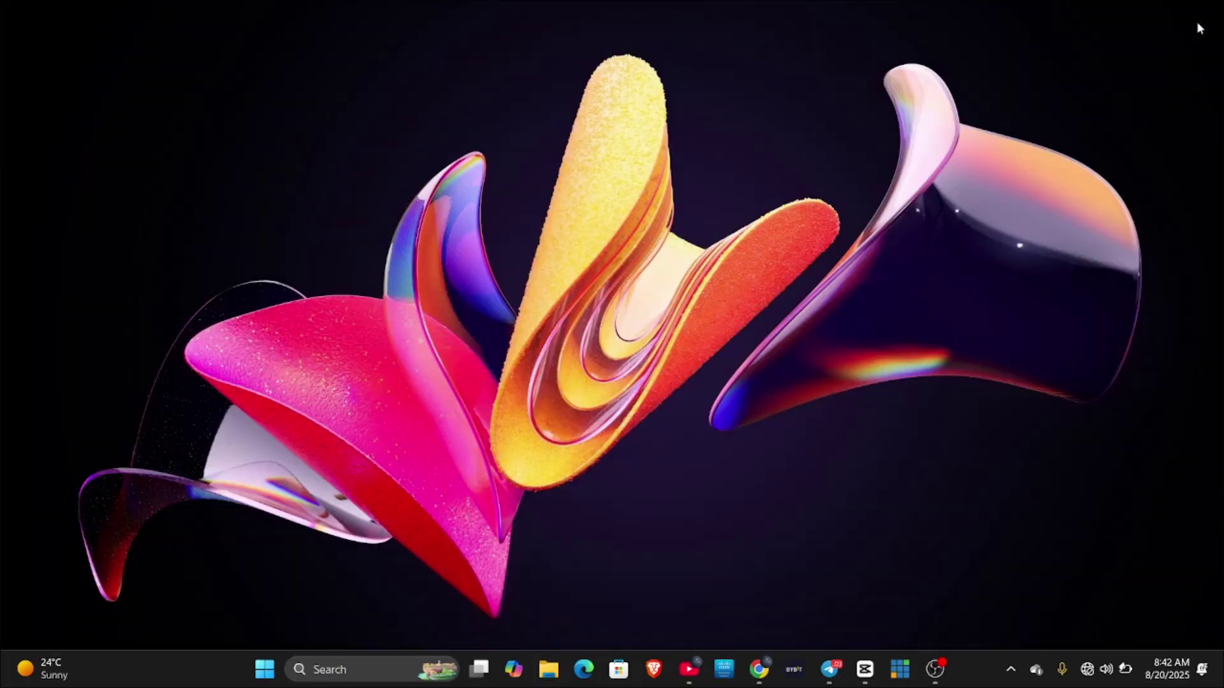